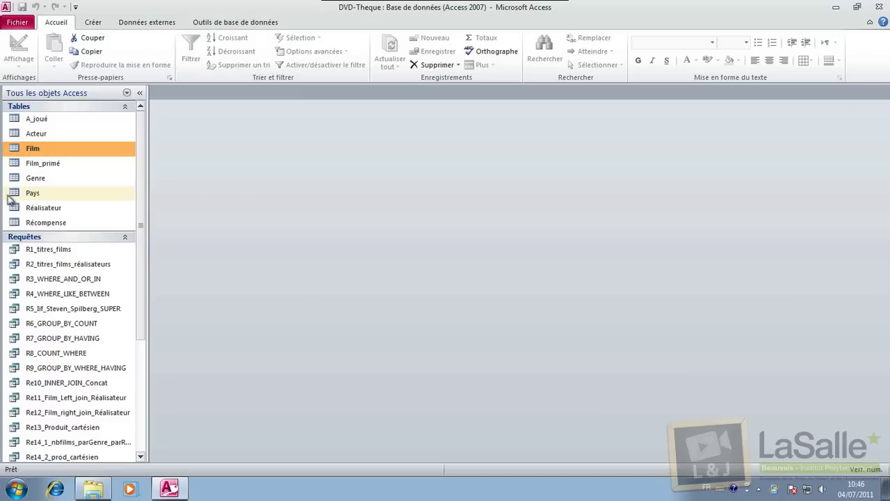
Open the Film table and create a new design-view query on Film, enlarging its field list to show every field.
{"action": "double_click", "coordinate": [32, 149]}
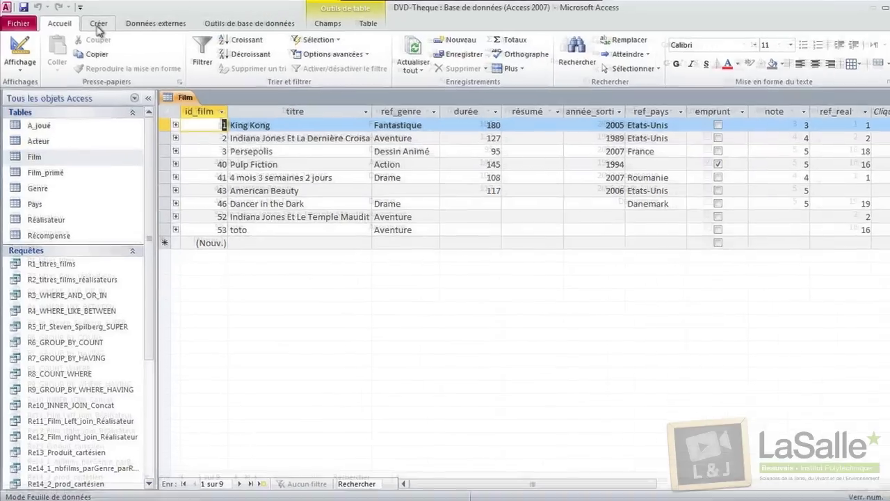
{"action": "left_click", "coordinate": [93, 22]}
{"action": "left_click", "coordinate": [240, 78]}
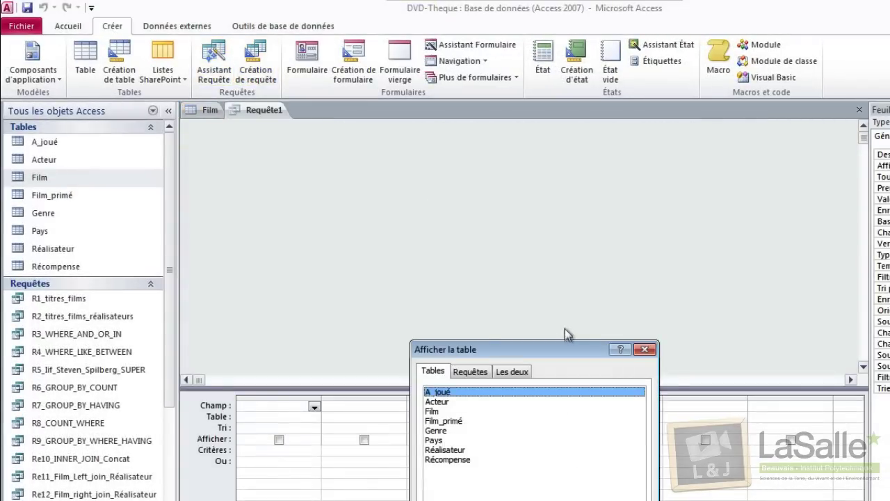
{"action": "left_click_drag", "start_coordinate": [564, 348], "coordinate": [626, 266]}
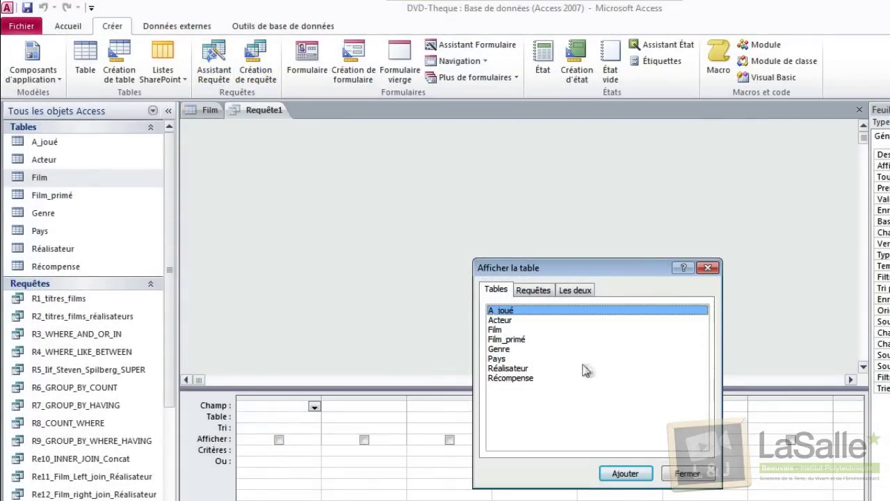
{"action": "double_click", "coordinate": [504, 329]}
{"action": "left_click", "coordinate": [692, 474]}
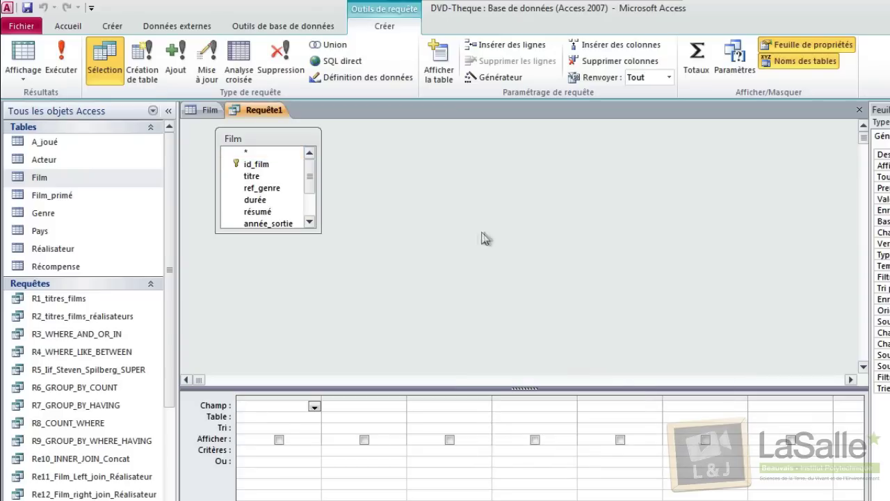
{"action": "left_click_drag", "start_coordinate": [320, 232], "coordinate": [392, 282]}
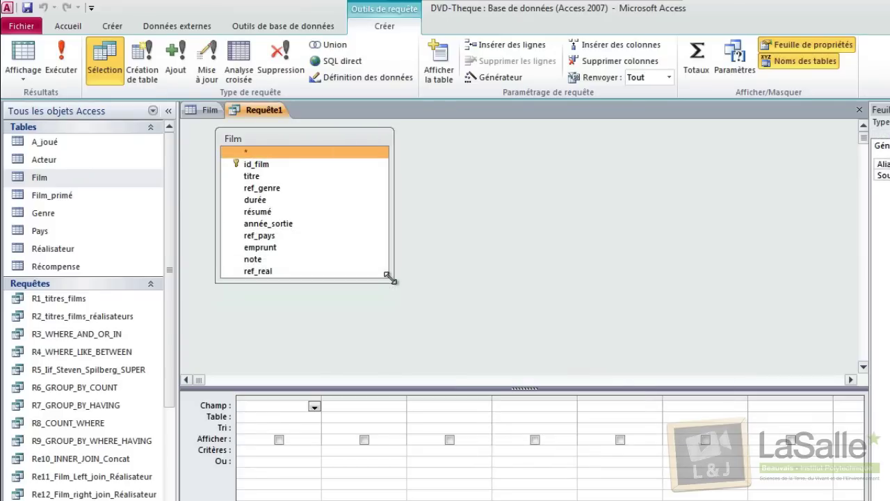
Add the durée field to the query, enable totals and set the field's operation to Min.
{"action": "double_click", "coordinate": [340, 200]}
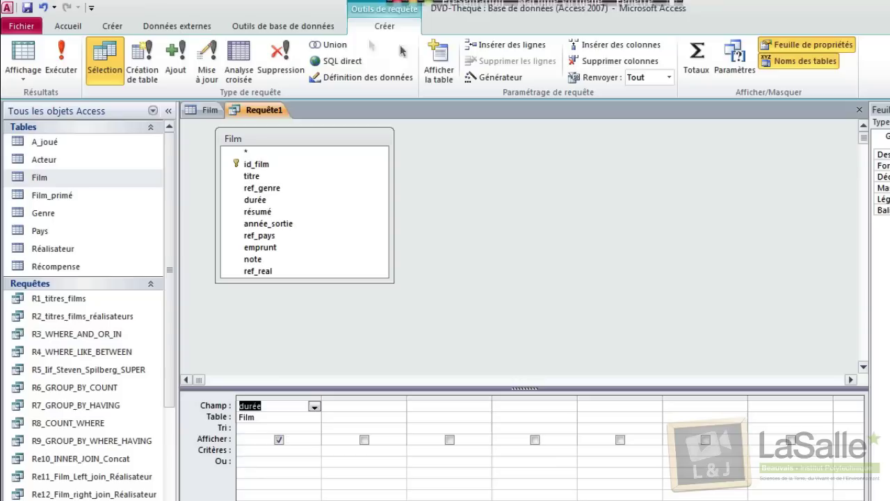
{"action": "left_click", "coordinate": [695, 66]}
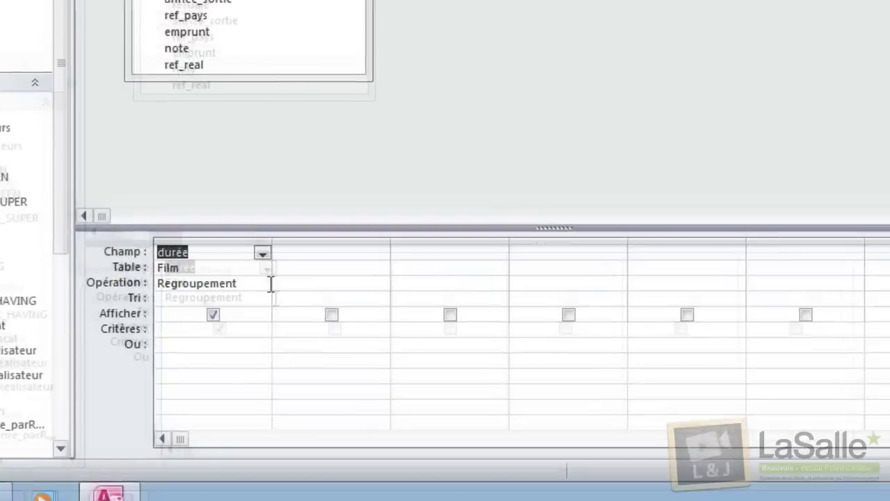
{"action": "left_click", "coordinate": [315, 428]}
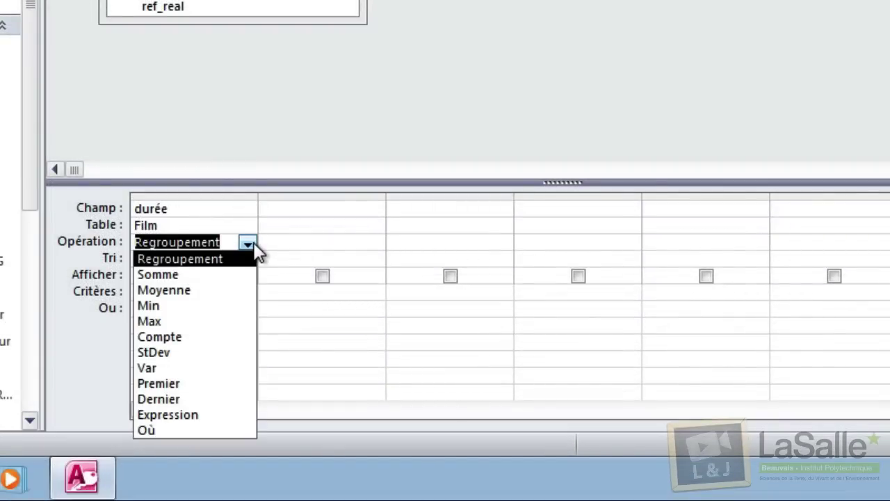
{"action": "left_click", "coordinate": [233, 309]}
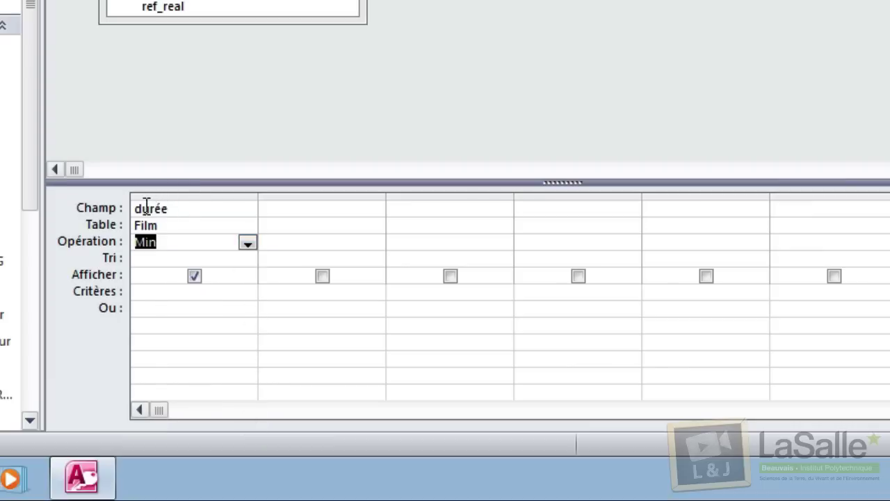
Give the minimum durée column the alias Durée Mini.
{"action": "left_click", "coordinate": [136, 207]}
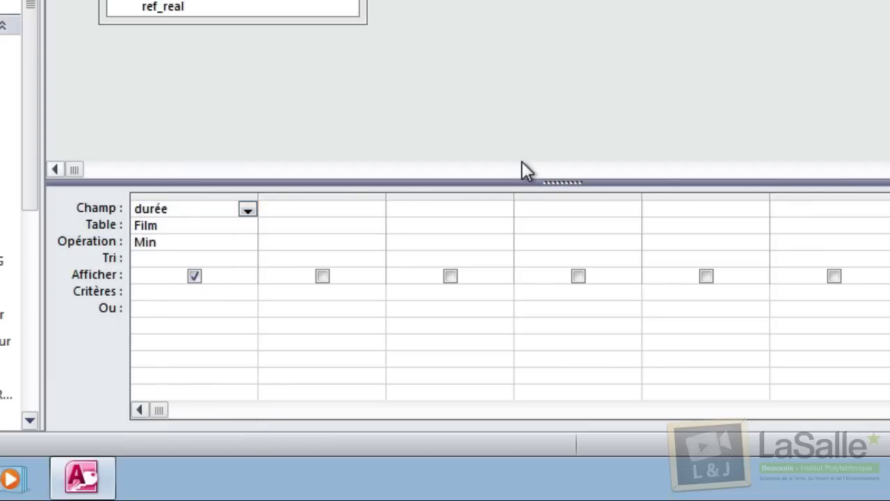
{"action": "type", "text": "Durée Min"}
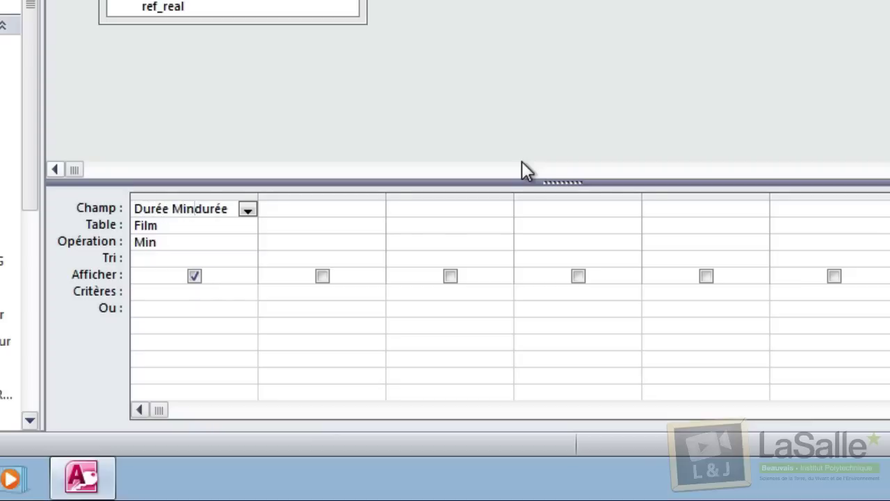
{"action": "type", "text": "i:"}
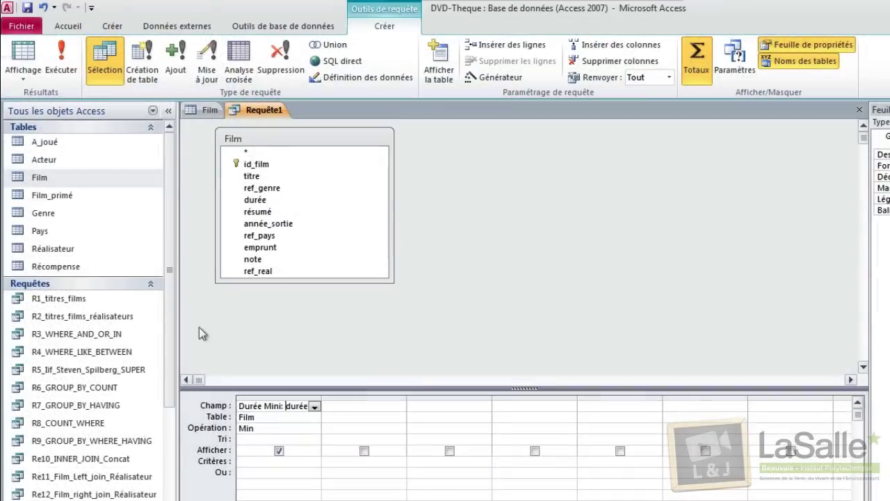
Run the query and compare the minimum duration with the Persepolis record in the Film table.
{"action": "left_click", "coordinate": [55, 69]}
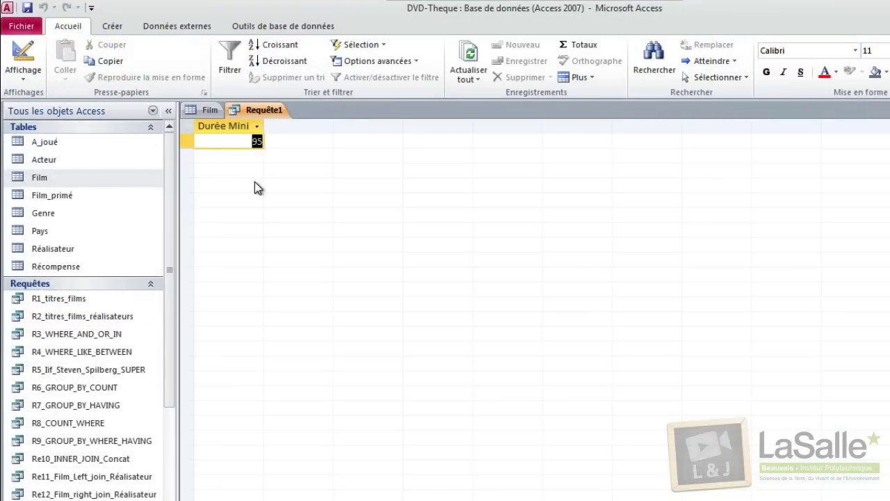
{"action": "left_click", "coordinate": [210, 110]}
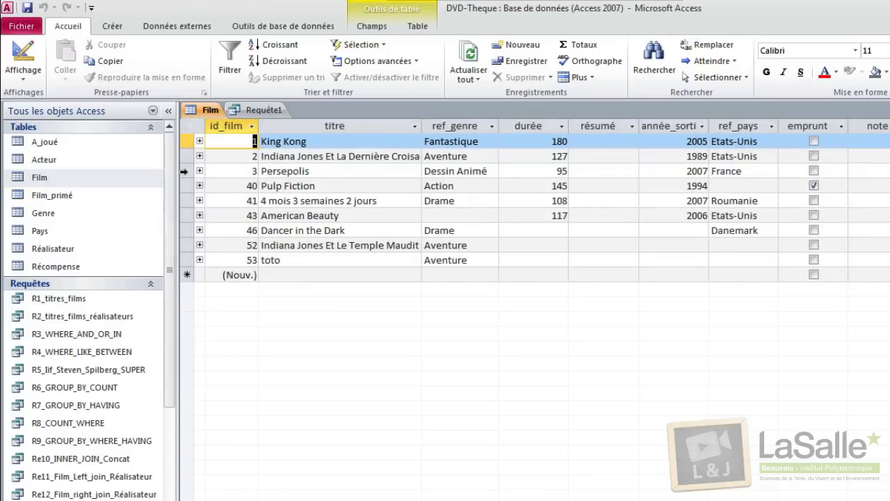
{"action": "left_click", "coordinate": [184, 171]}
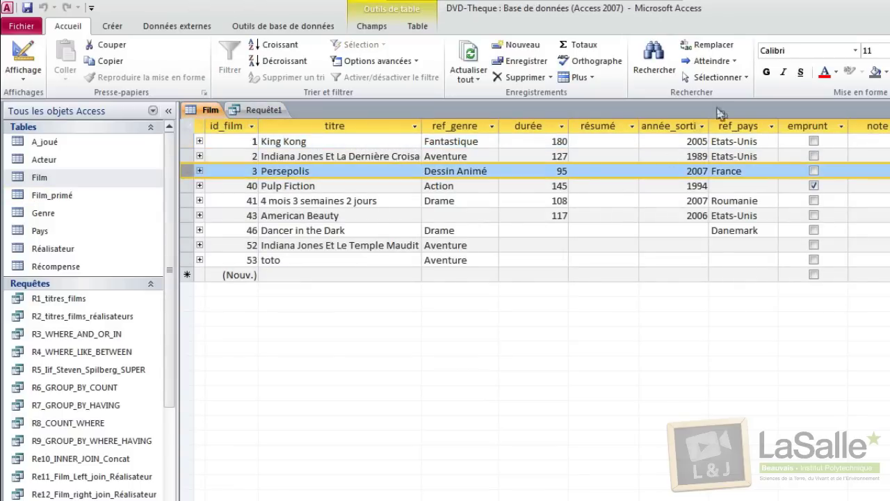
Examine the query's SQL statement and return to its design view.
{"action": "left_click", "coordinate": [263, 109]}
{"action": "left_click", "coordinate": [24, 89]}
{"action": "left_click", "coordinate": [38, 217]}
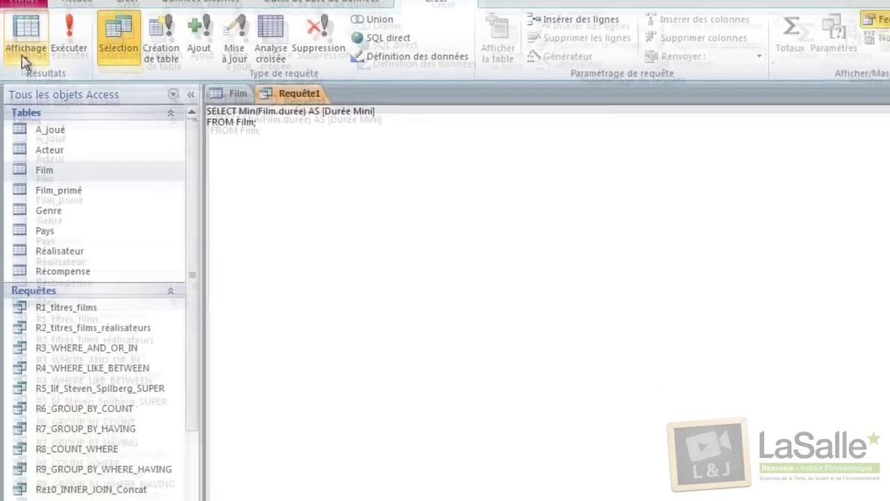
{"action": "left_click", "coordinate": [28, 94]}
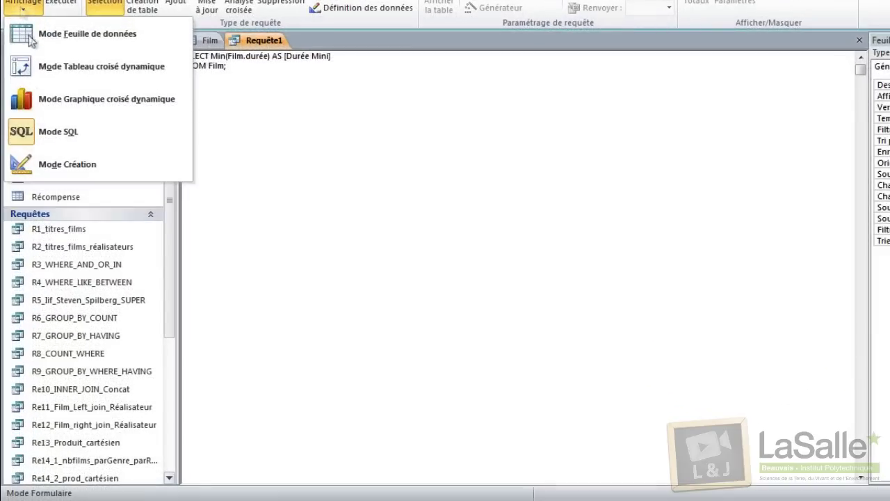
{"action": "left_click", "coordinate": [63, 164]}
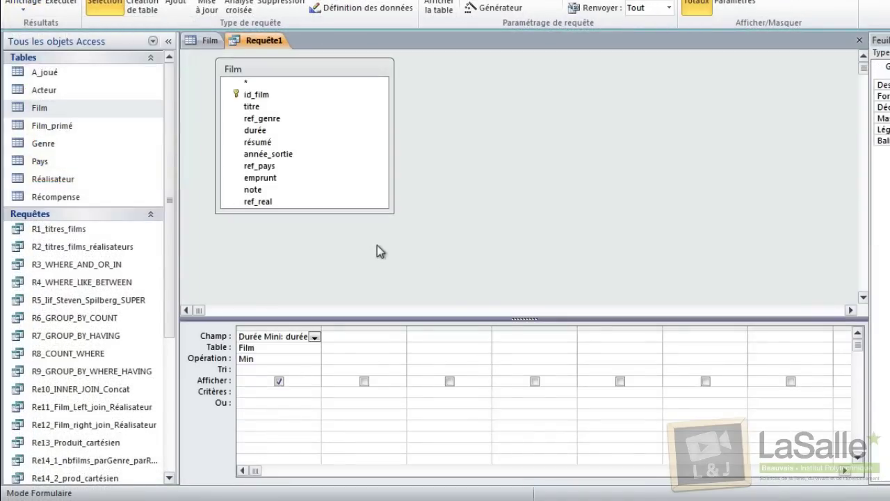
Add durée as a second query column with the Max operation.
{"action": "double_click", "coordinate": [288, 127]}
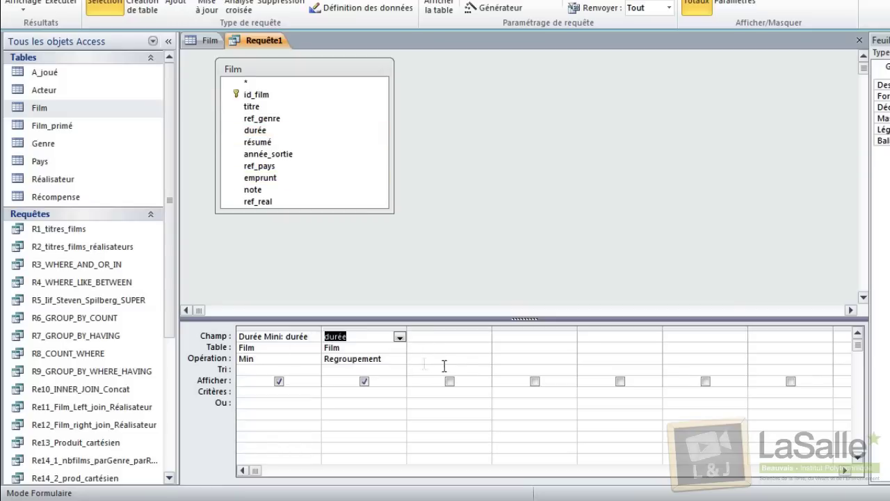
{"action": "left_click", "coordinate": [395, 359]}
{"action": "left_click", "coordinate": [399, 359]}
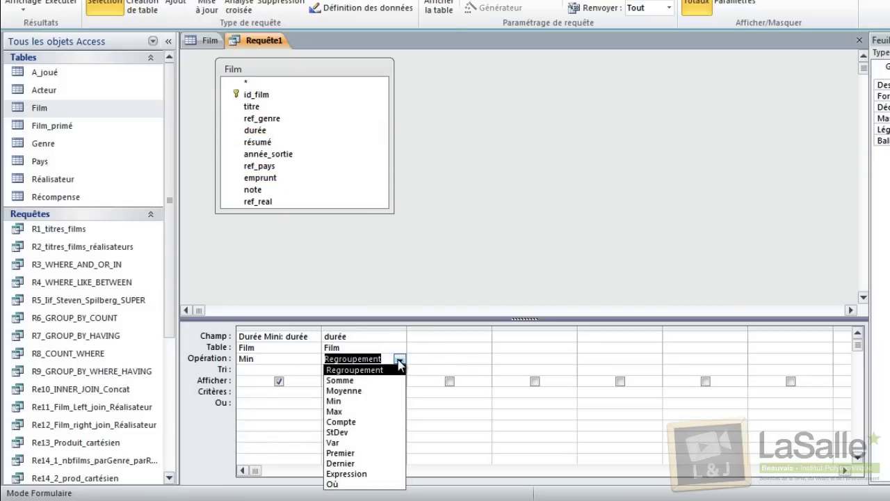
{"action": "left_click", "coordinate": [391, 408]}
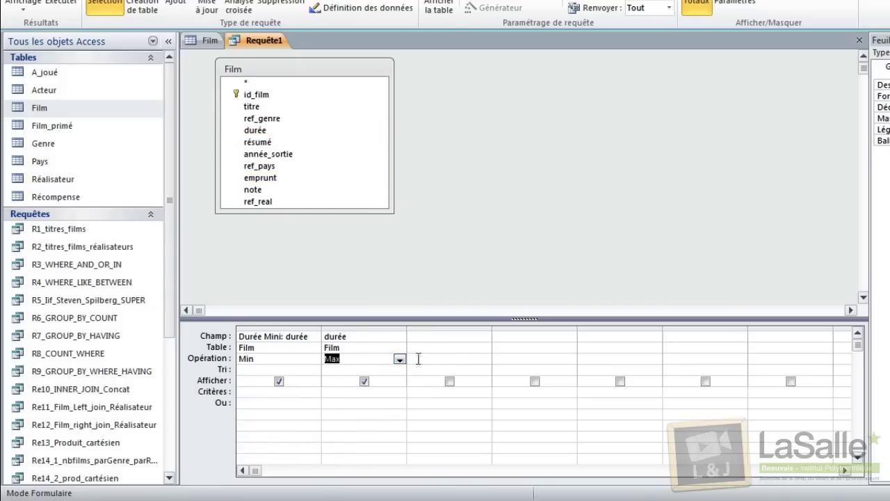
Add durée as a third query column with the Compte operation.
{"action": "left_click", "coordinate": [255, 132]}
{"action": "double_click", "coordinate": [254, 131]}
{"action": "left_click", "coordinate": [479, 358]}
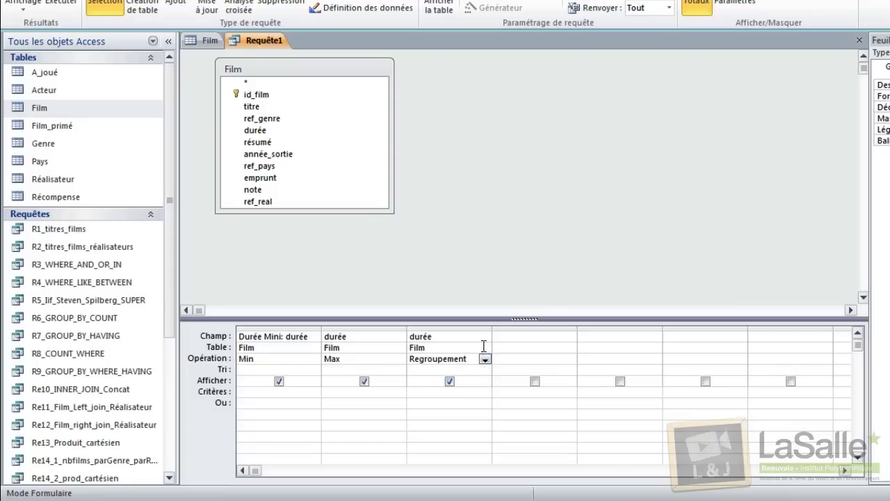
{"action": "left_click", "coordinate": [486, 359]}
{"action": "left_click", "coordinate": [438, 422]}
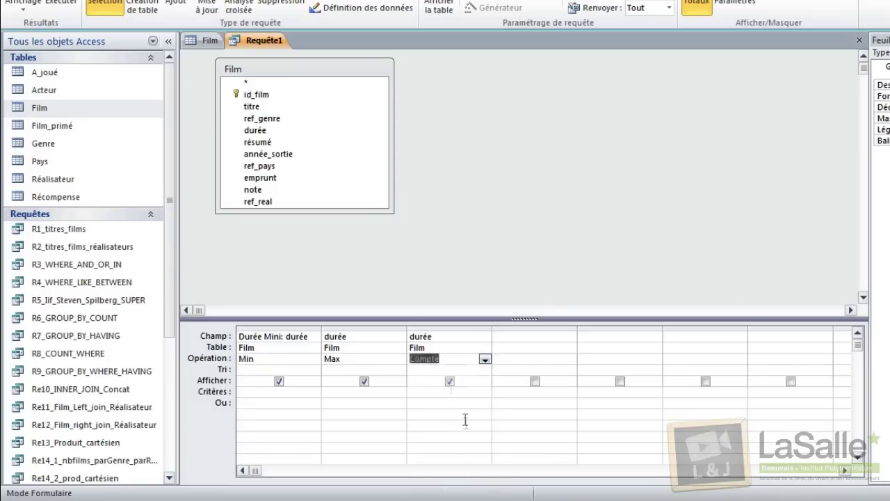
Add durée as a fourth query column with the Moyenne operation.
{"action": "left_click", "coordinate": [318, 130]}
{"action": "double_click", "coordinate": [318, 131]}
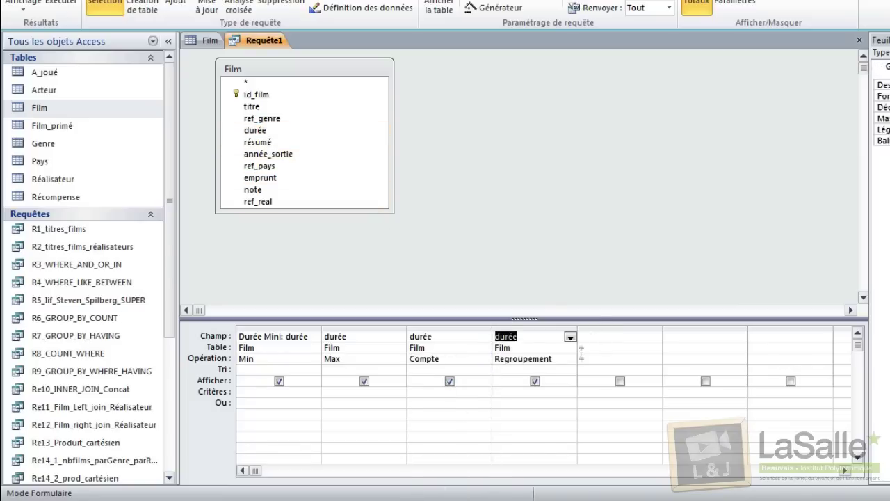
{"action": "left_click", "coordinate": [576, 358]}
{"action": "left_click", "coordinate": [570, 359]}
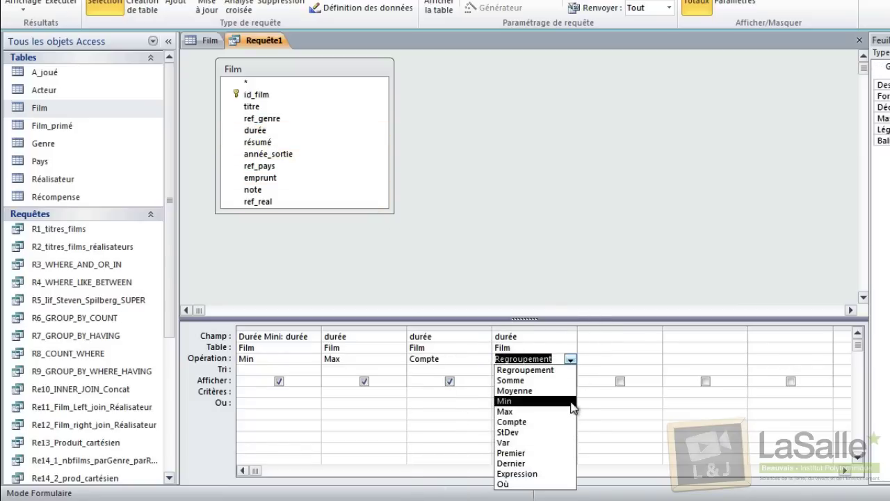
{"action": "left_click", "coordinate": [515, 390]}
Give the Max, Compte and Moyenne columns the aliases Durée Max, Nb De Durées and Moyenne Des Durées.
{"action": "left_click", "coordinate": [324, 336]}
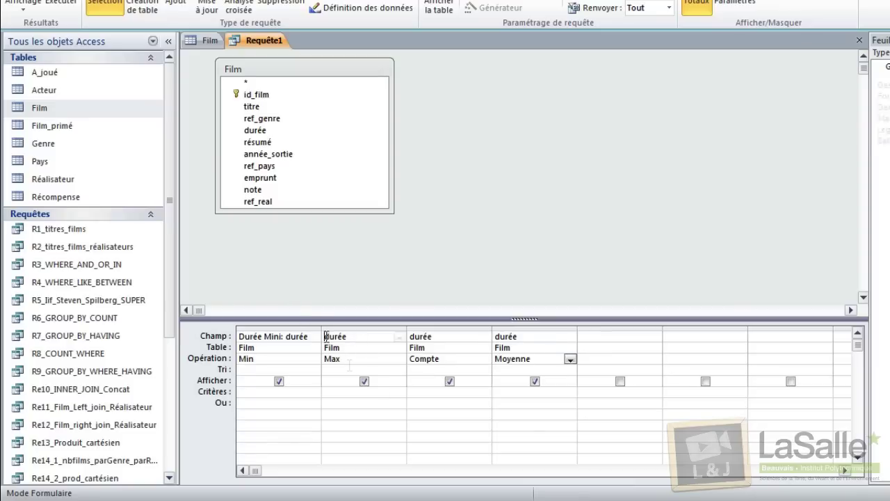
{"action": "type", "text": "Durée Max:"}
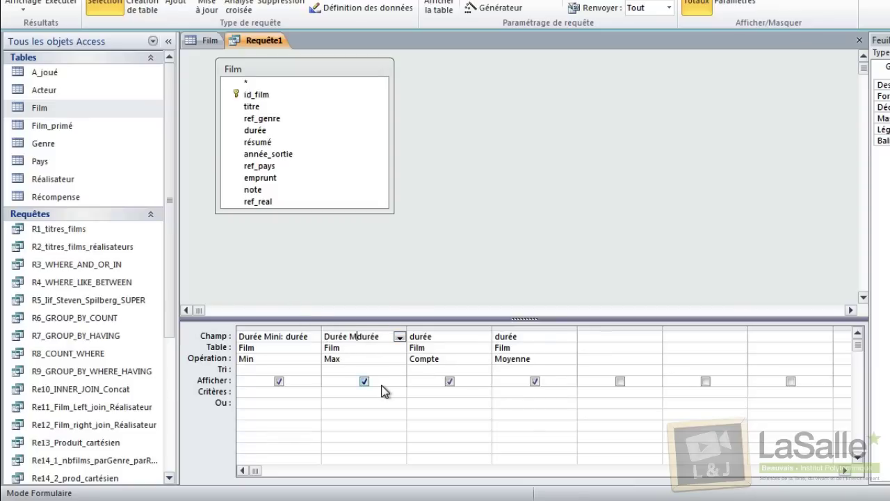
{"action": "left_click", "coordinate": [414, 337]}
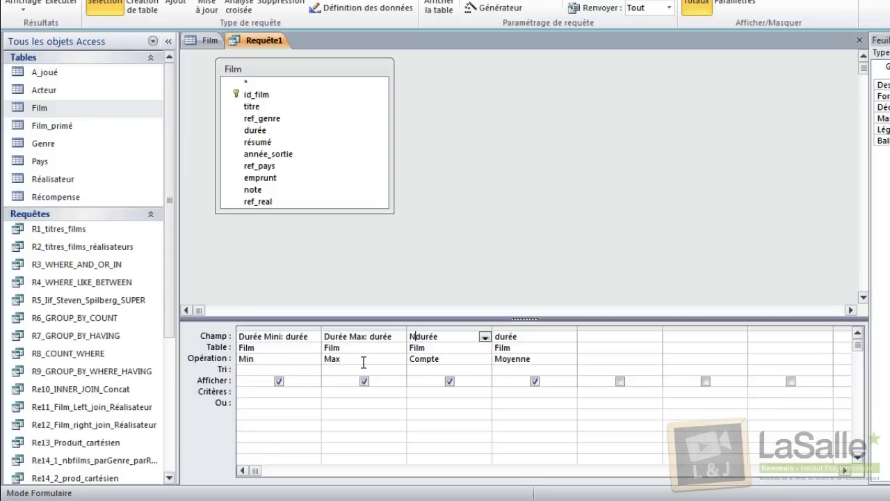
{"action": "type", "text": "Nb De Durée"}
{"action": "left_click", "coordinate": [498, 333]}
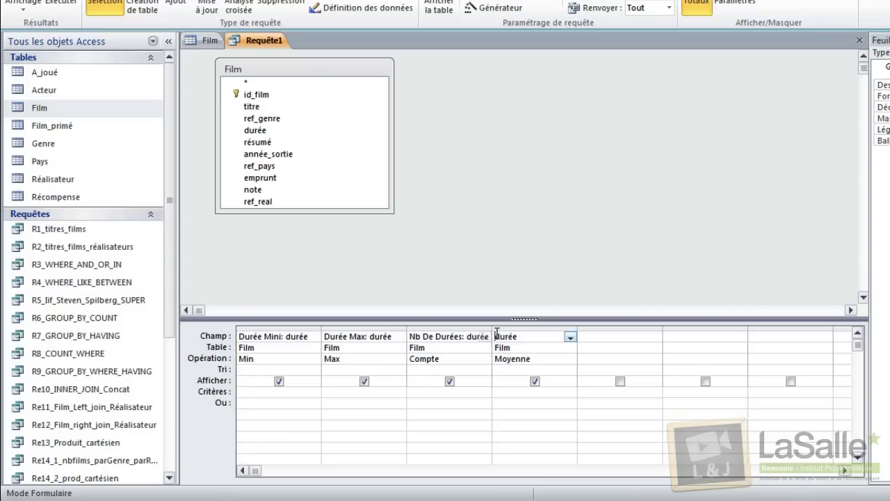
{"action": "type", "text": "Moyenne"}
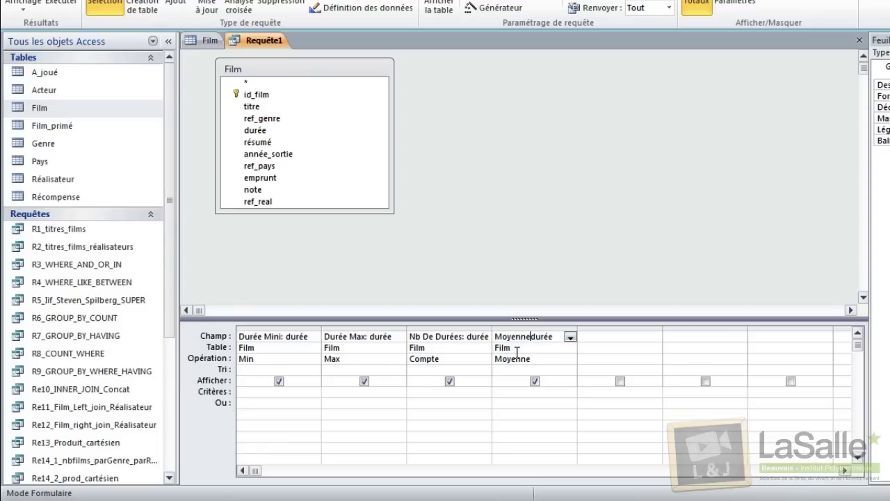
{"action": "type", "text": " Des Durée"}
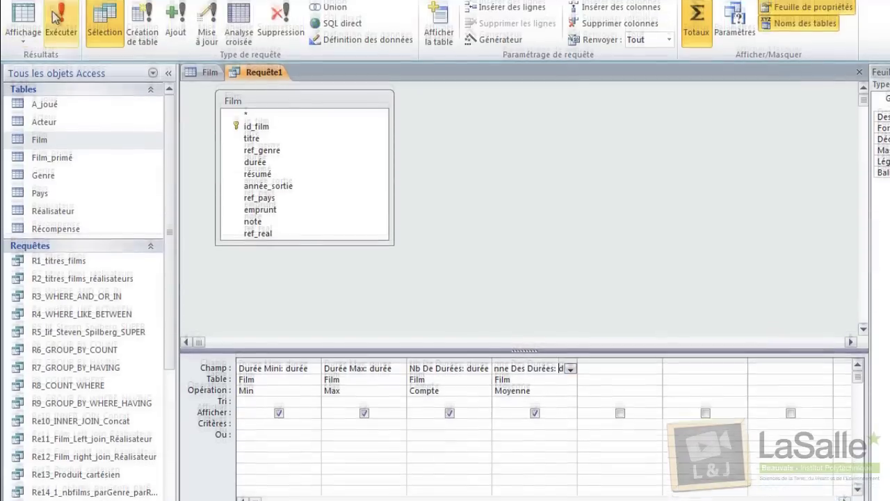
Run the query and compare the maximum duration with the King Kong record in the Film table.
{"action": "left_click", "coordinate": [59, 2]}
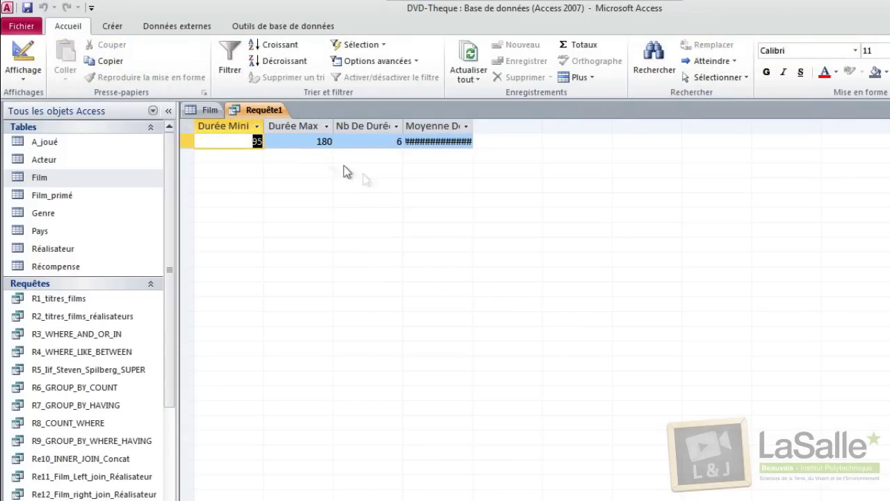
{"action": "left_click", "coordinate": [314, 142]}
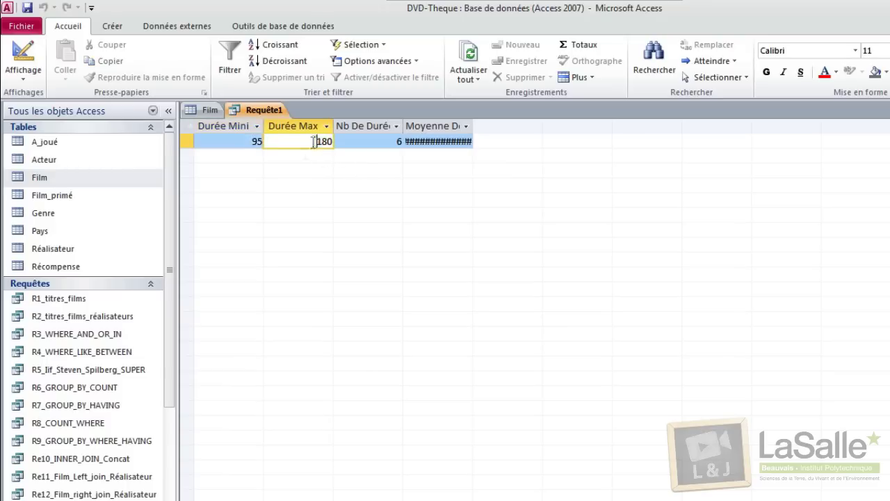
{"action": "left_click", "coordinate": [209, 110]}
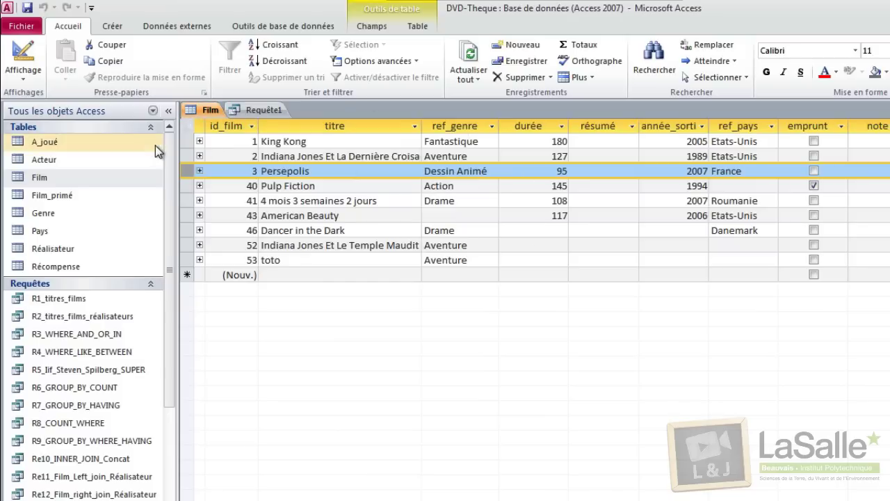
{"action": "left_click", "coordinate": [182, 141]}
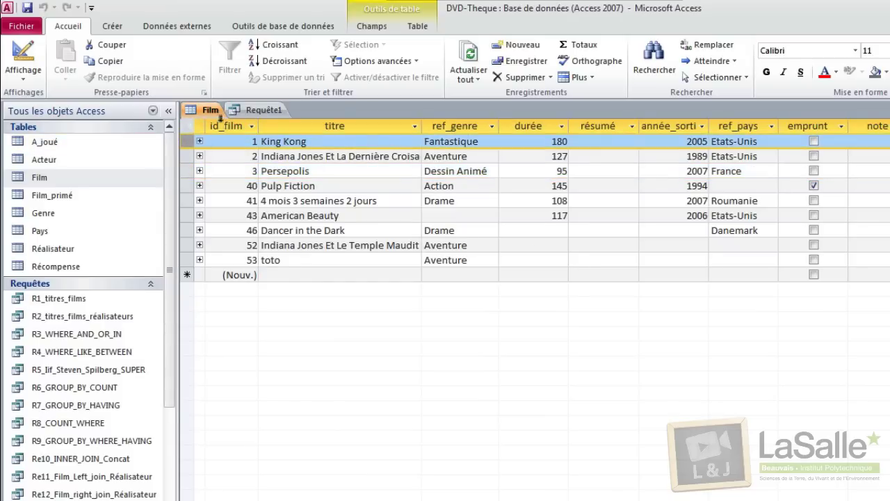
Compare the query's Nb De Durées result with the filled and empty durée cells in the Film table.
{"action": "left_click", "coordinate": [257, 110]}
{"action": "left_click", "coordinate": [370, 141]}
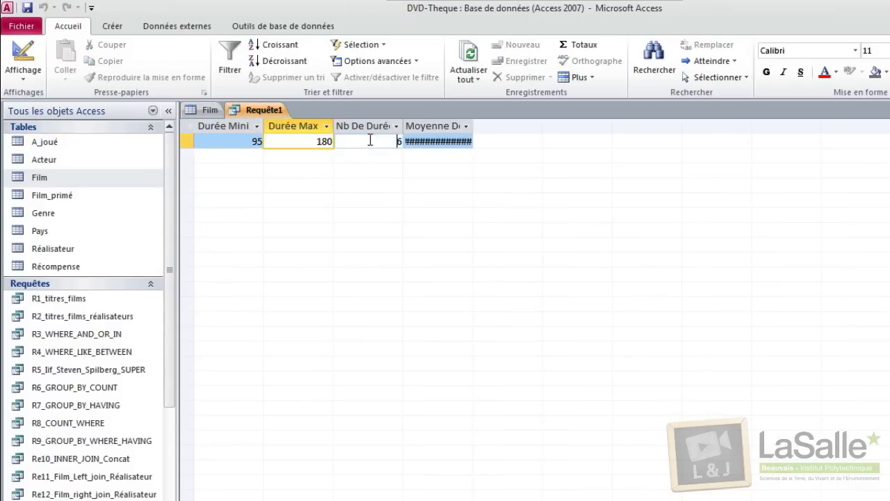
{"action": "left_click", "coordinate": [209, 110]}
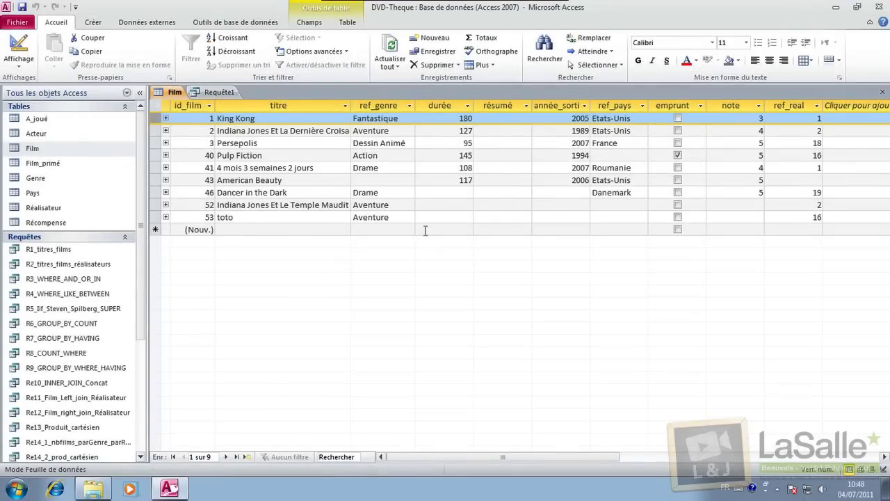
{"action": "left_click", "coordinate": [443, 195]}
{"action": "left_click", "coordinate": [442, 206]}
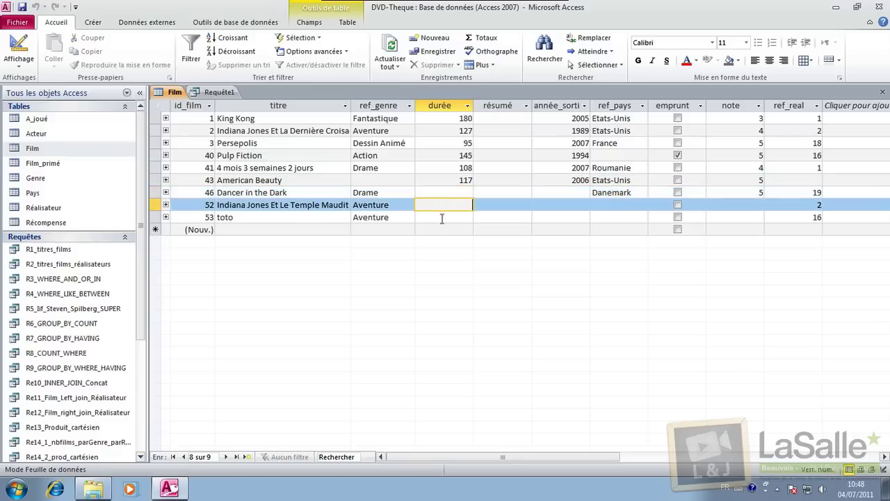
{"action": "left_click", "coordinate": [442, 219]}
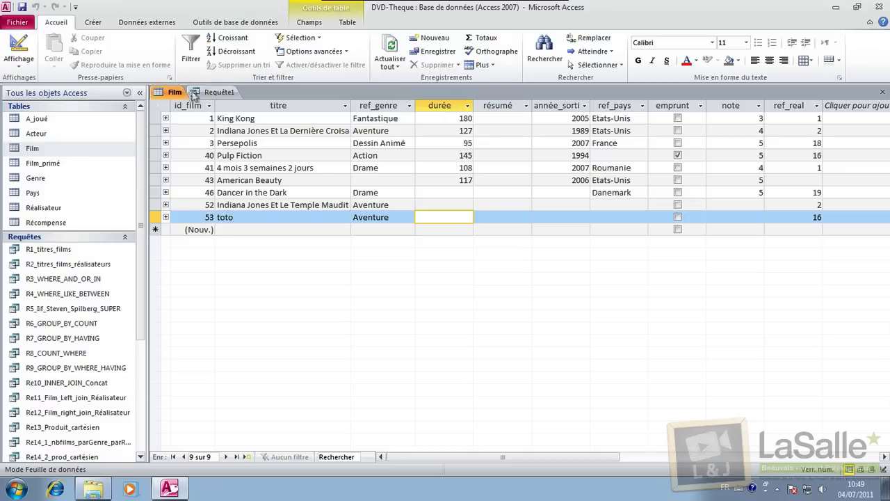
Widen the Moyenne Des Durées column in the Requête1 results to show its full value and examine the decimals.
{"action": "left_click", "coordinate": [217, 92]}
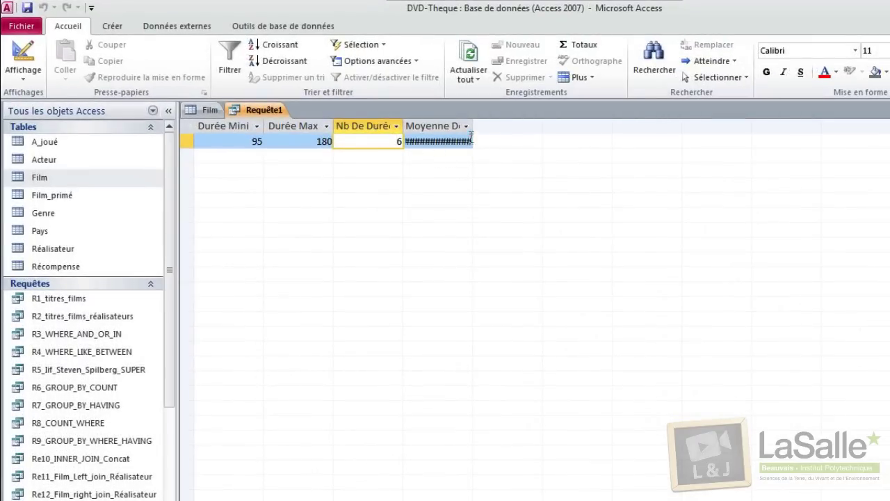
{"action": "mouse_move", "coordinate": [474, 129]}
{"action": "left_mouse_down"}
{"action": "mouse_move", "coordinate": [544, 124]}
{"action": "mouse_move", "coordinate": [470, 125]}
{"action": "mouse_move", "coordinate": [491, 127]}
{"action": "left_mouse_up"}
{"action": "left_click_drag", "start_coordinate": [541, 127], "coordinate": [542, 127]}
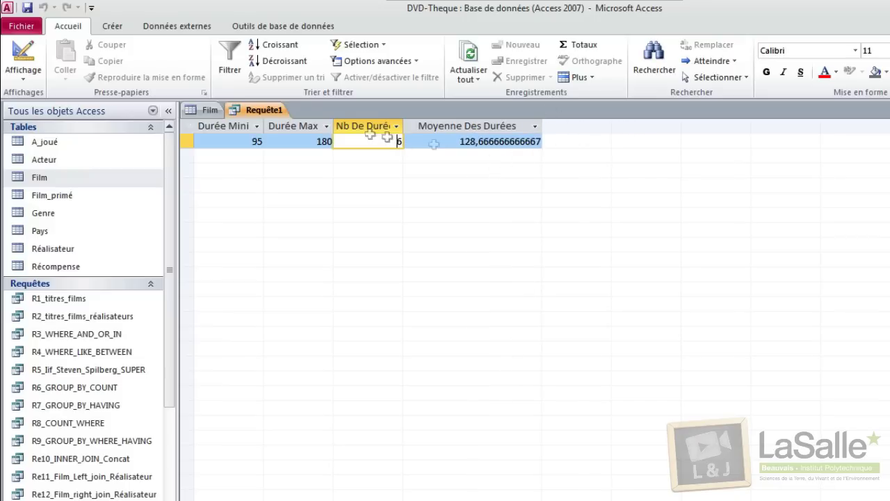
{"action": "left_click_drag", "start_coordinate": [453, 143], "coordinate": [538, 146]}
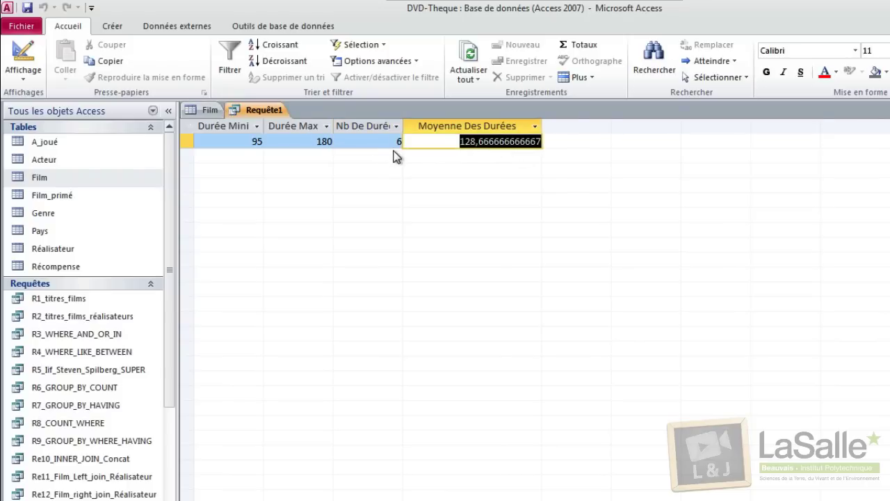
{"action": "left_click", "coordinate": [478, 141]}
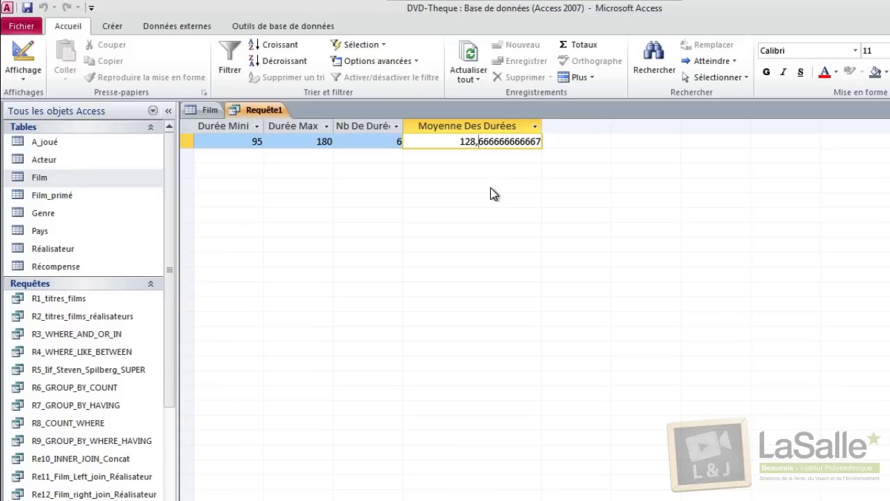
{"action": "left_click_drag", "start_coordinate": [475, 142], "coordinate": [572, 148]}
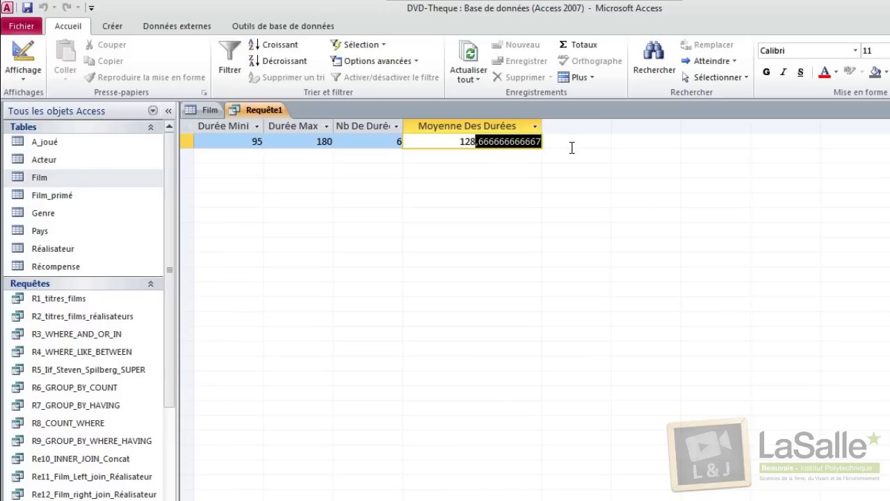
{"action": "left_click_drag", "start_coordinate": [470, 142], "coordinate": [532, 142]}
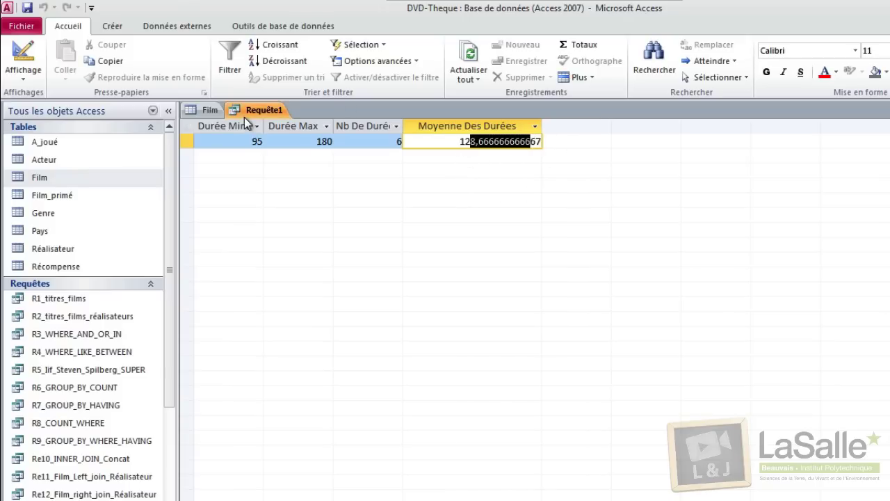
Return Requête1 to Design view and show the field properties of the Moyenne Des Durées column.
{"action": "left_click", "coordinate": [23, 69]}
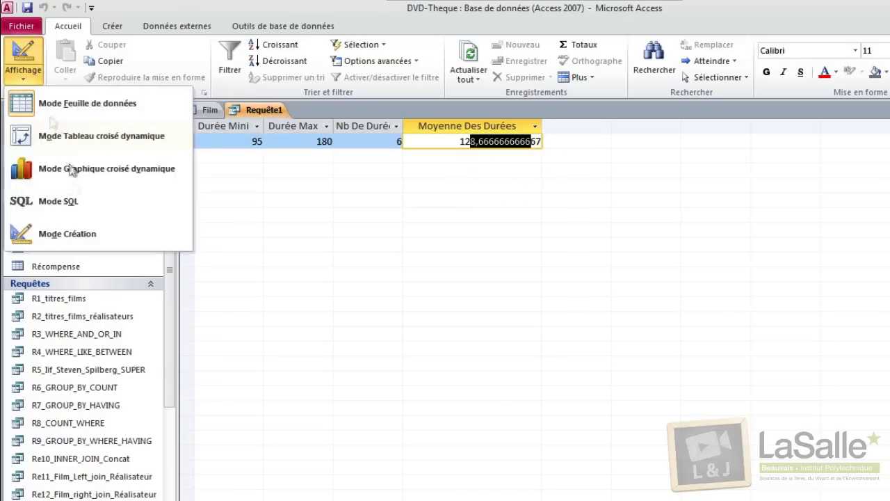
{"action": "left_click", "coordinate": [78, 232]}
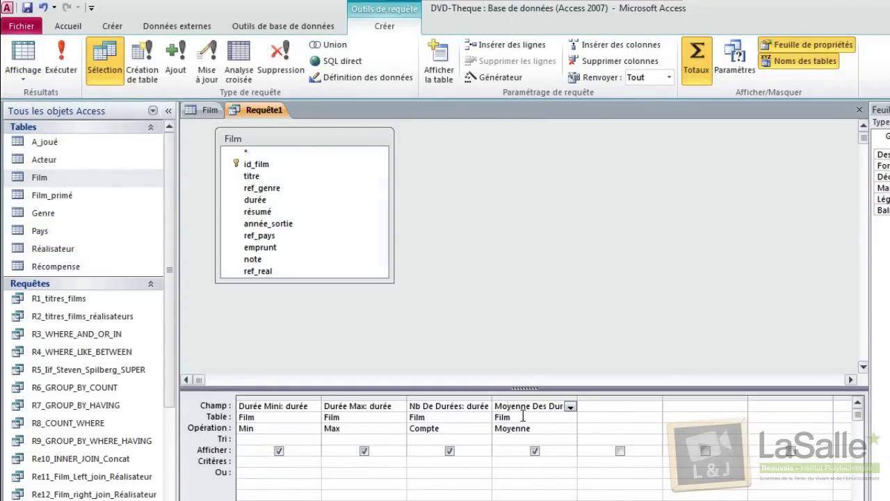
{"action": "left_click", "coordinate": [523, 416]}
{"action": "left_click", "coordinate": [521, 406]}
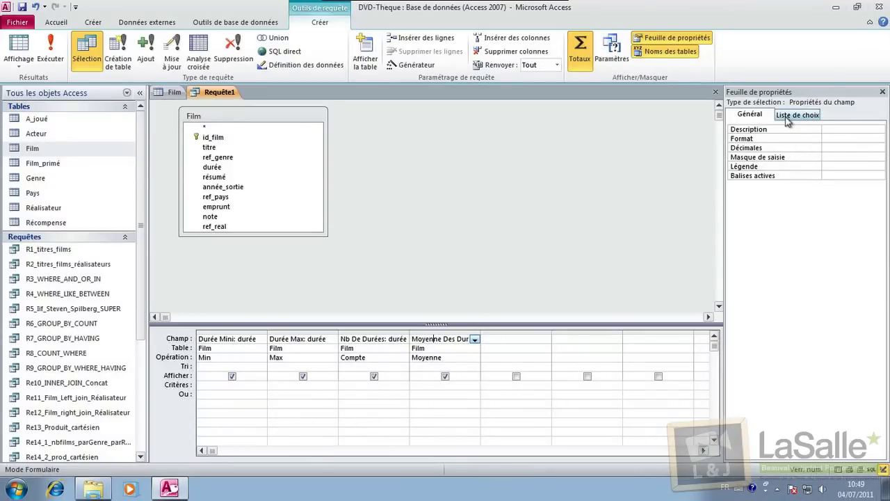
{"action": "left_click", "coordinate": [882, 91]}
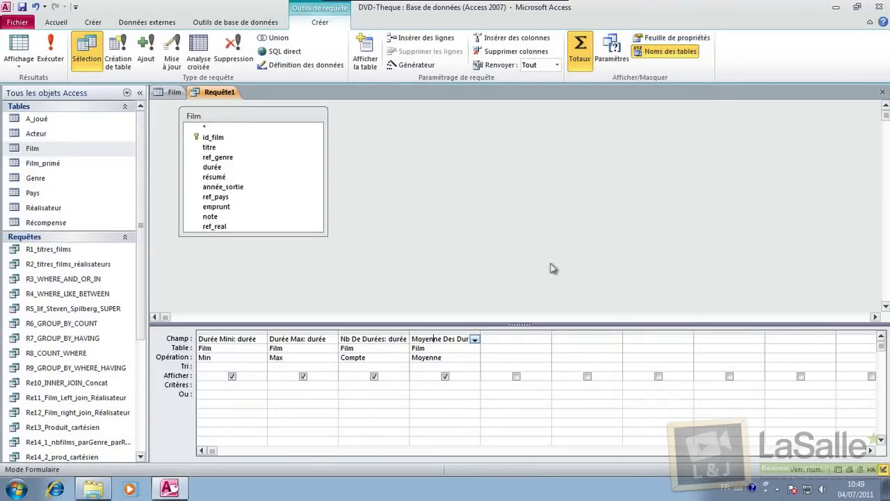
{"action": "right_click", "coordinate": [435, 338]}
{"action": "left_click", "coordinate": [492, 451]}
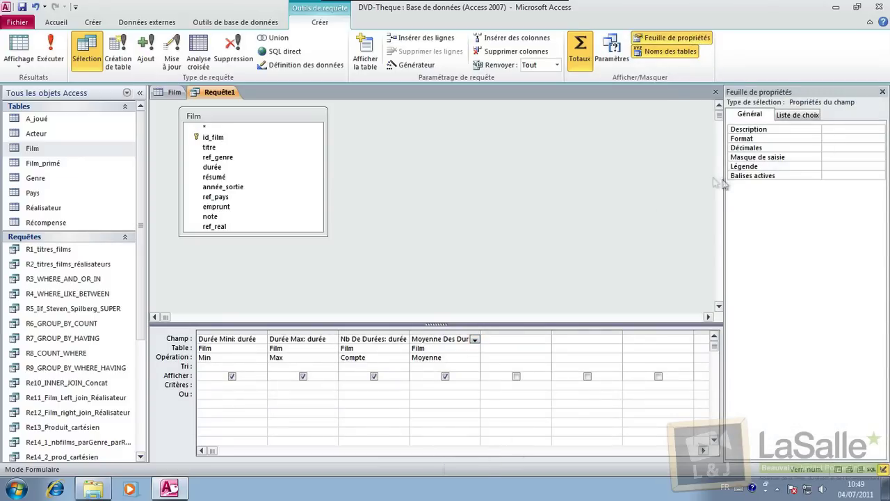
Set the Moyenne Des Durées field's format to Standard and widen the property sheet to read the format examples.
{"action": "left_click_drag", "start_coordinate": [721, 182], "coordinate": [700, 175]}
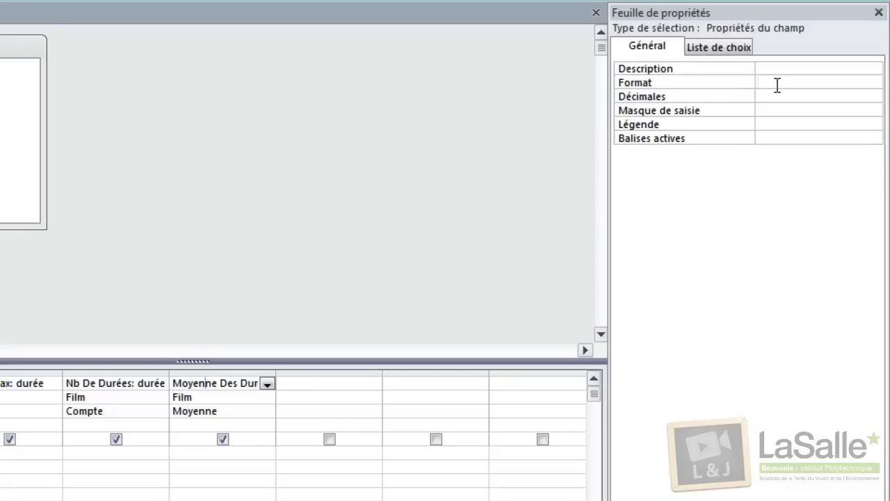
{"action": "left_click", "coordinate": [777, 84]}
{"action": "left_click", "coordinate": [874, 82]}
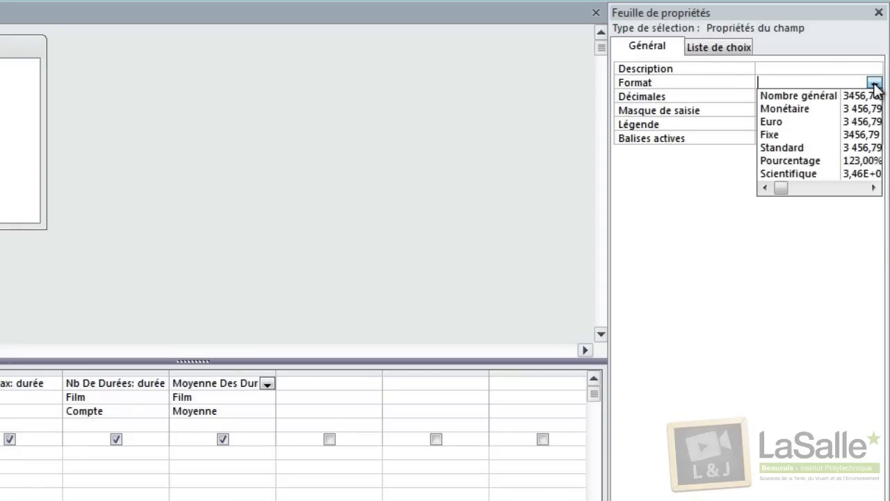
{"action": "left_click", "coordinate": [869, 148]}
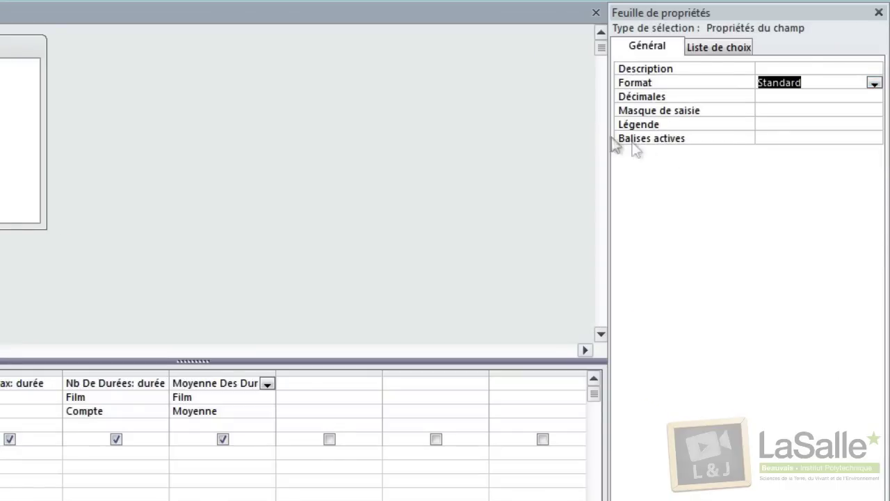
{"action": "left_click_drag", "start_coordinate": [618, 144], "coordinate": [540, 136]}
{"action": "left_click", "coordinate": [874, 82]}
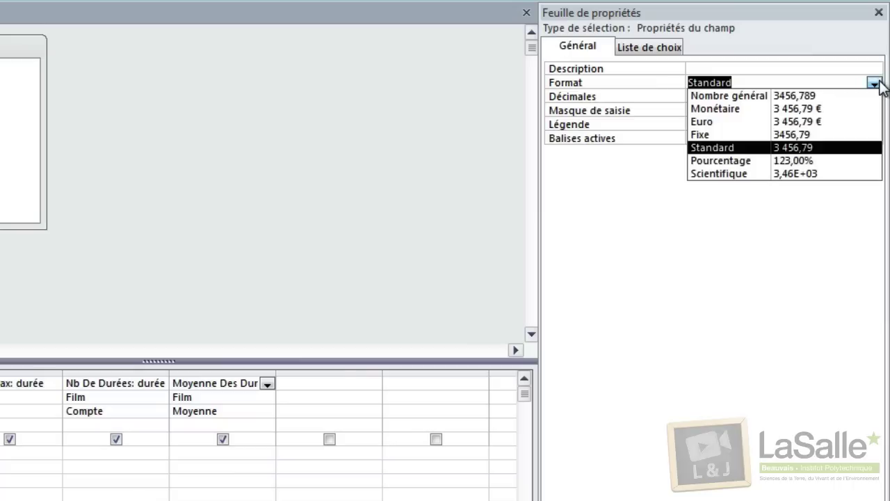
{"action": "left_click", "coordinate": [820, 150]}
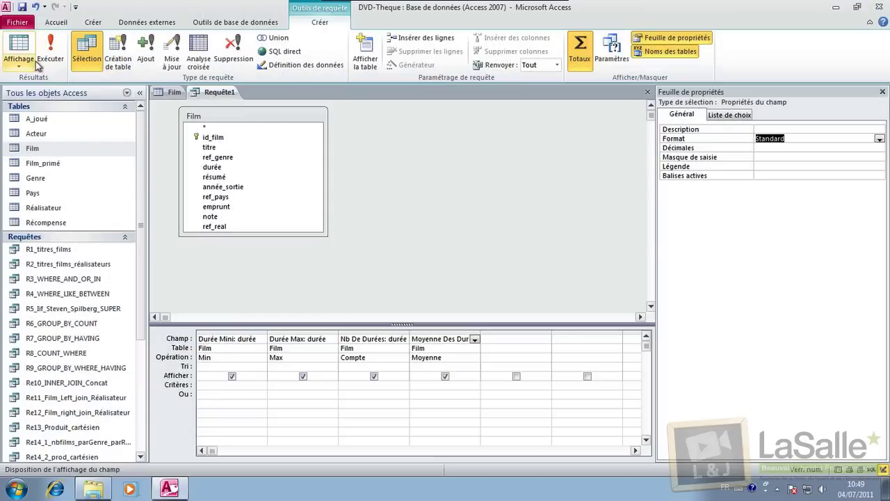
Show the query results in Datasheet view and narrow the Moyenne Des Durées column.
{"action": "left_click", "coordinate": [38, 65]}
{"action": "left_click", "coordinate": [79, 115]}
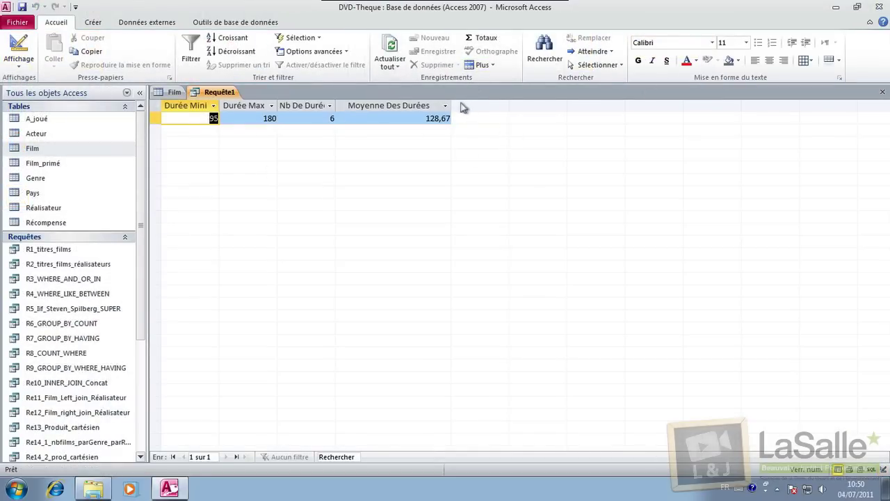
{"action": "left_click_drag", "start_coordinate": [452, 105], "coordinate": [408, 106]}
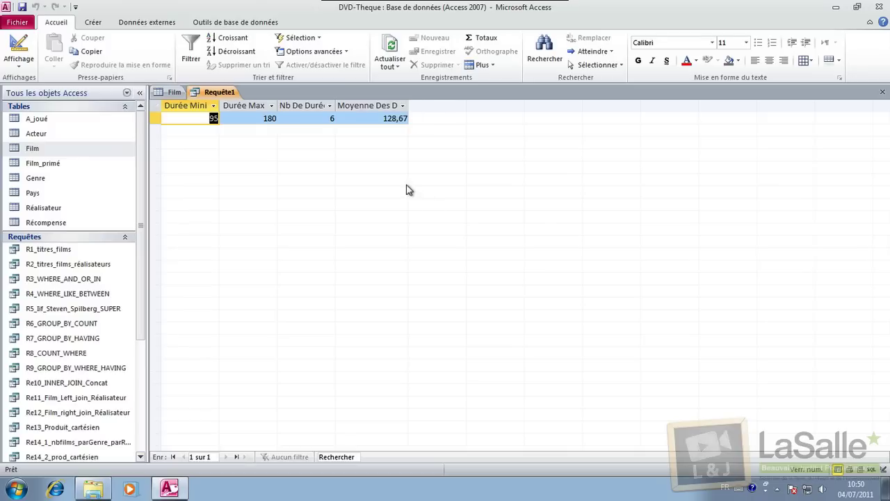